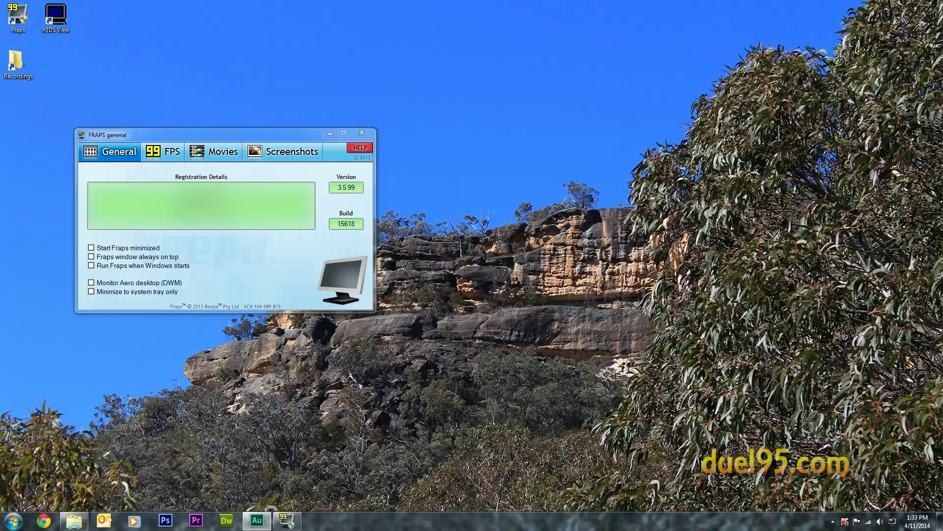
Step: Review the Fraps FPS overlay and movie capture settings, and minimize the Fraps window
click(155, 153)
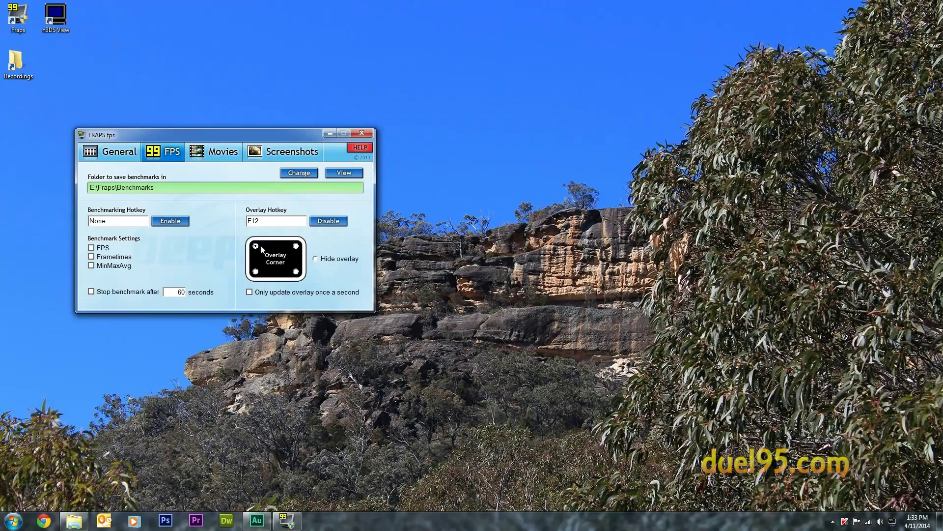
click(207, 146)
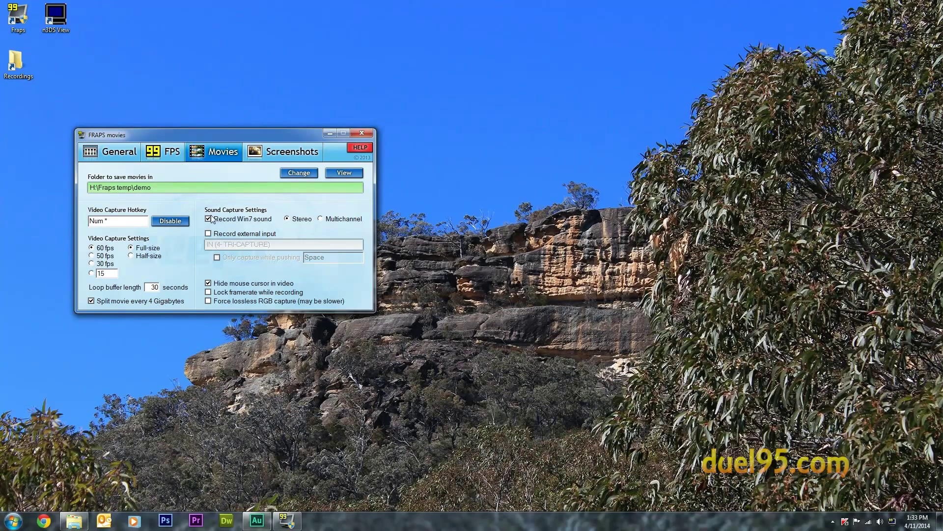
click(330, 134)
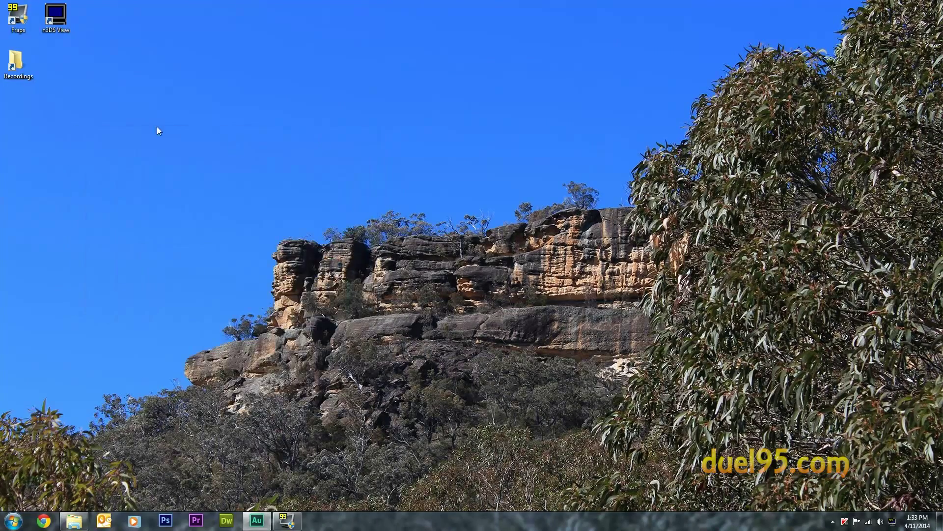
Step: Launch n3DS View and check its available back buffer sizes without changing the selection
double_click(54, 30)
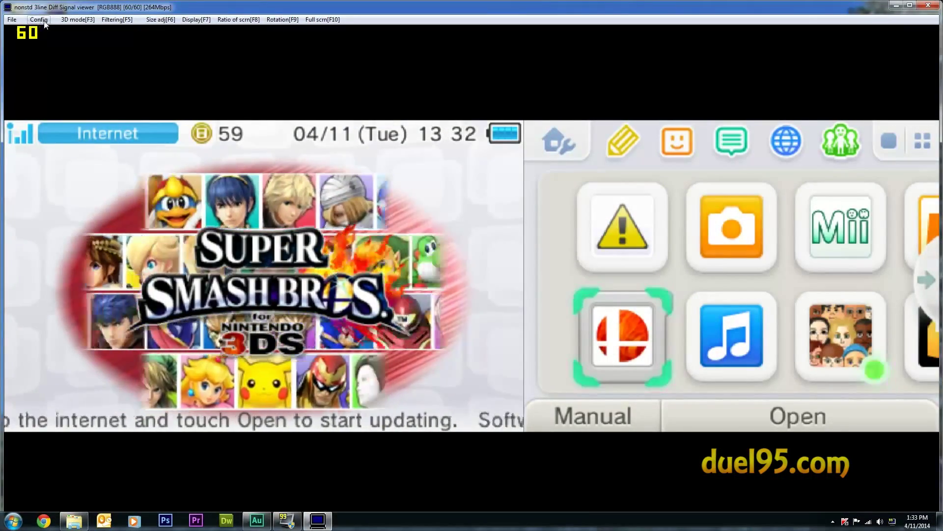
click(44, 20)
mouse_move(147, 89)
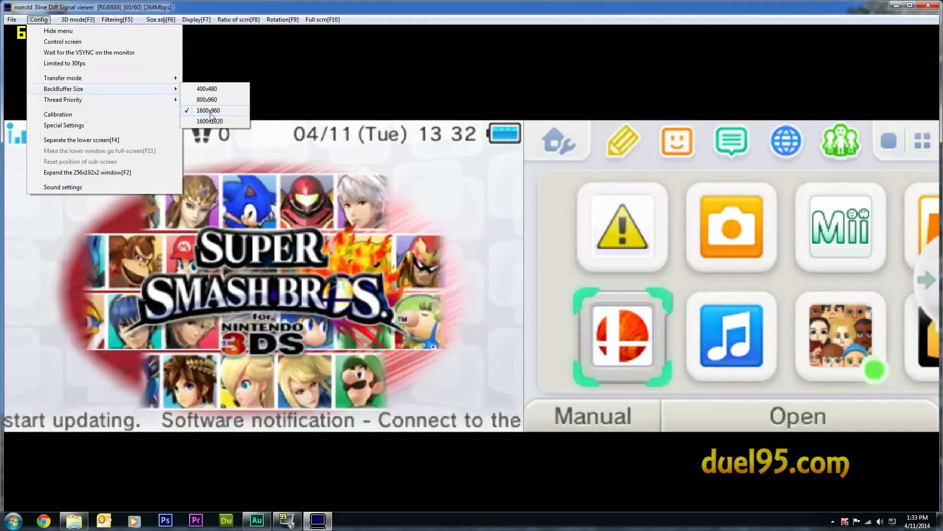
click(220, 10)
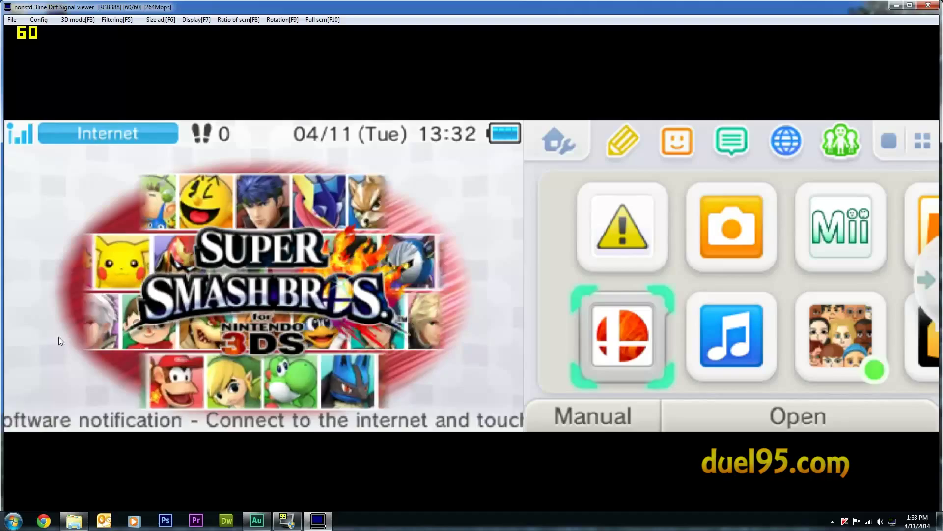
Step: Inspect the transfer mode options and the digital sound output settings, leaving them as they are
click(37, 19)
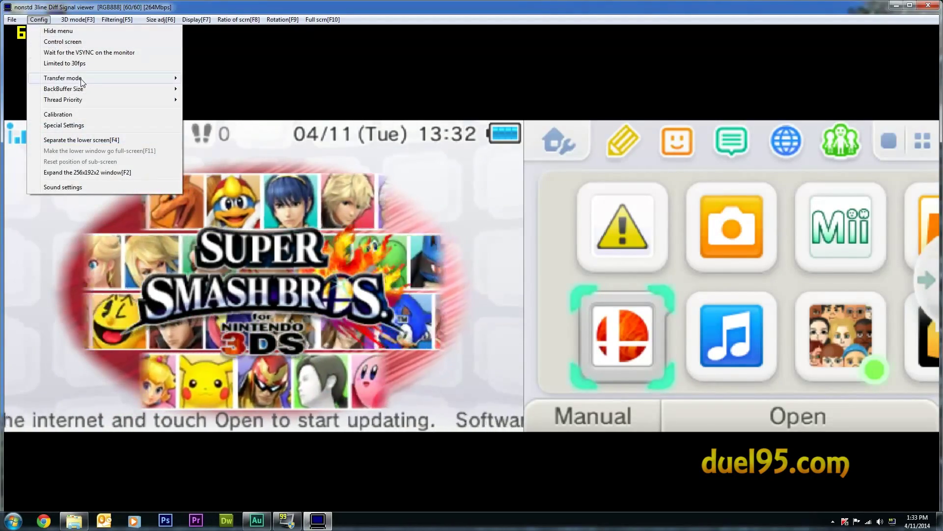
mouse_move(86, 82)
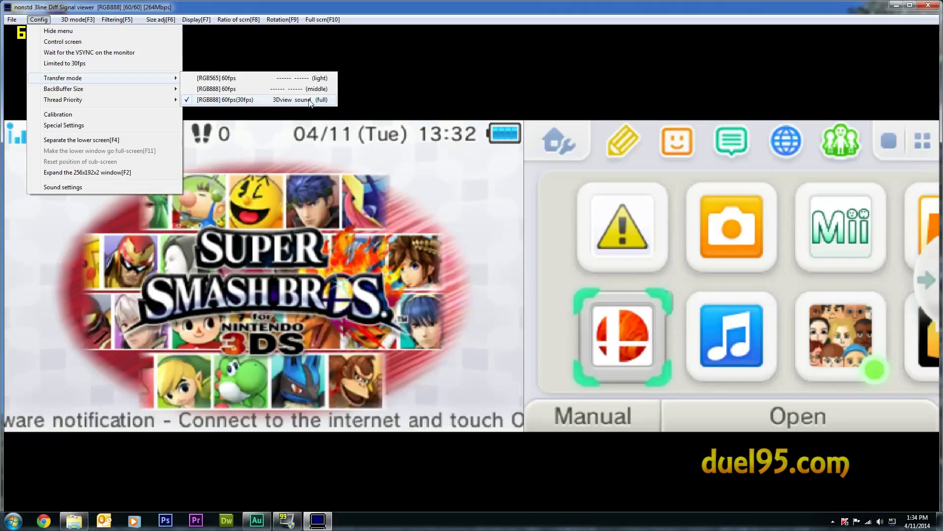
mouse_move(114, 91)
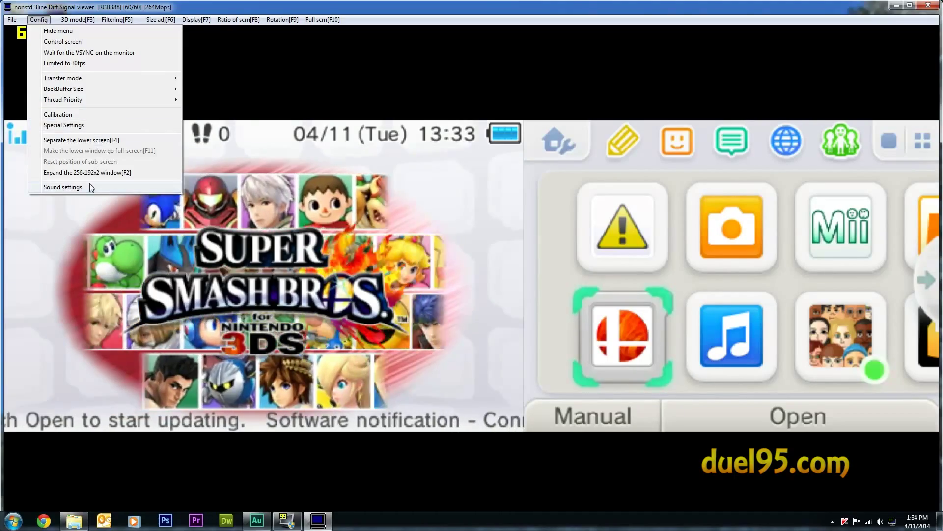
click(89, 186)
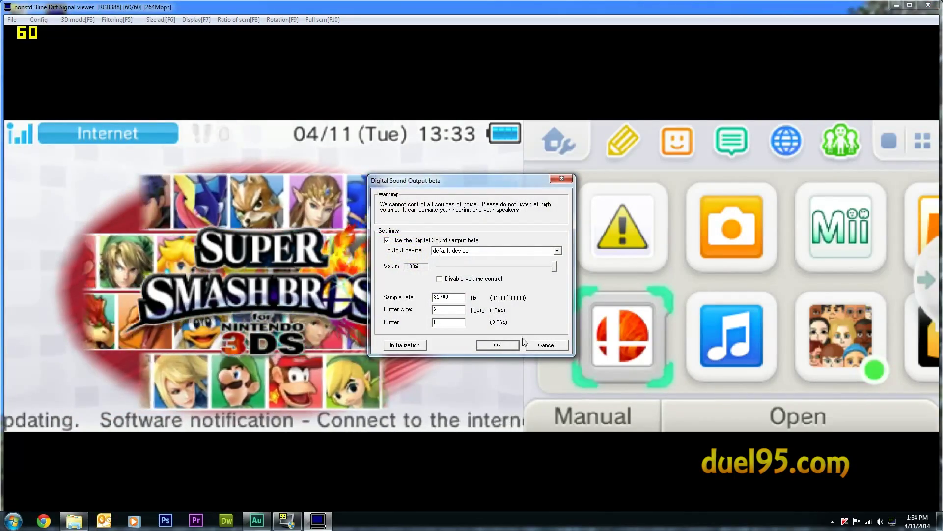
click(549, 345)
Step: Set the viewer's display size to Dot by dot x2
click(74, 20)
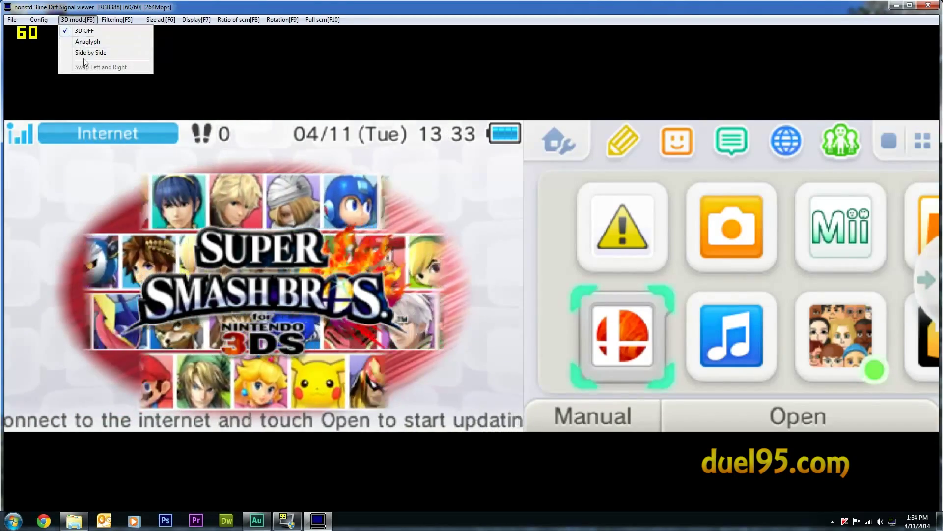
mouse_move(102, 18)
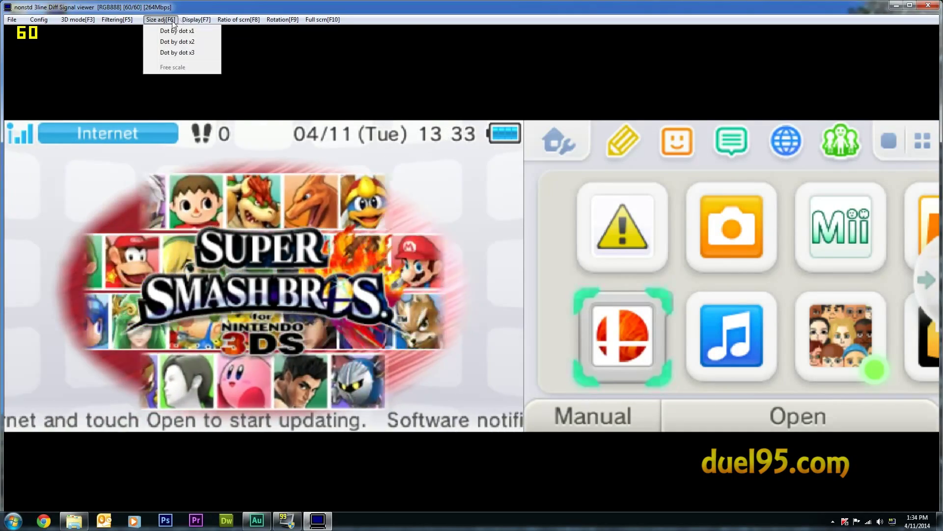
click(175, 43)
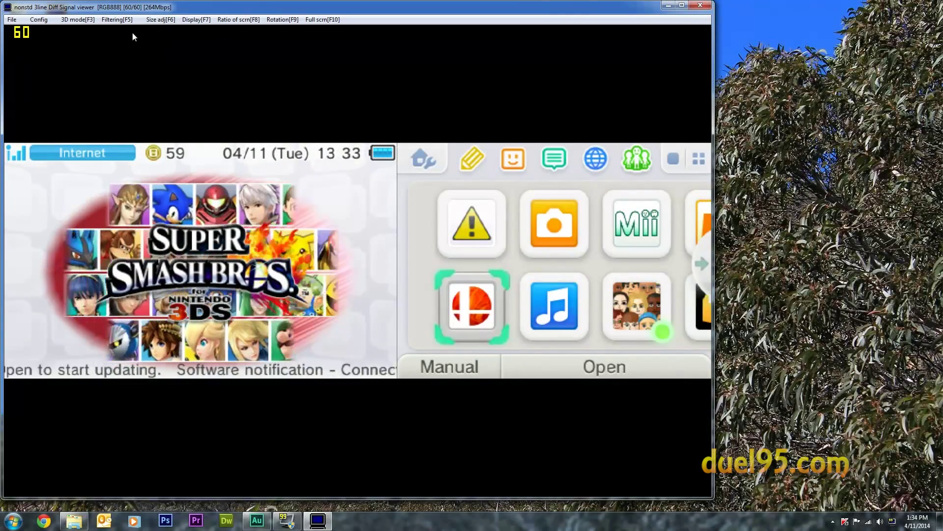
mouse_move(196, 23)
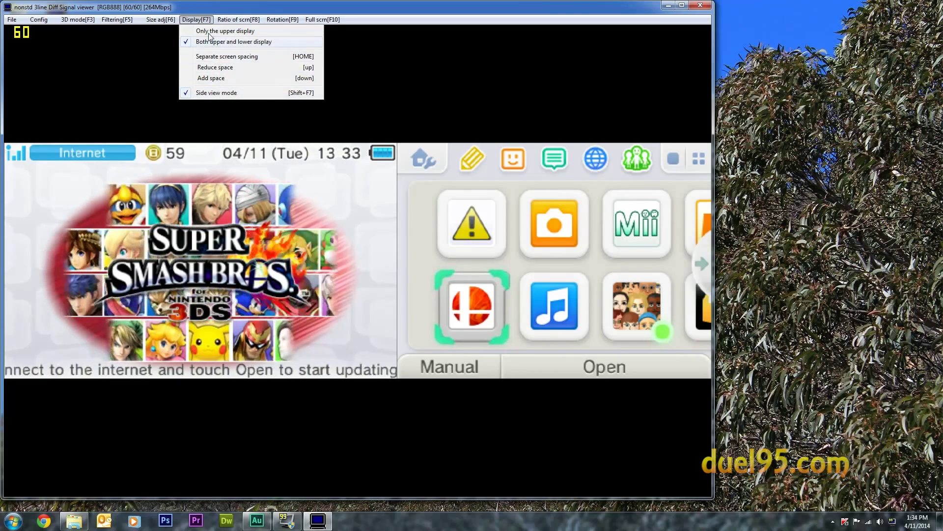
mouse_move(231, 22)
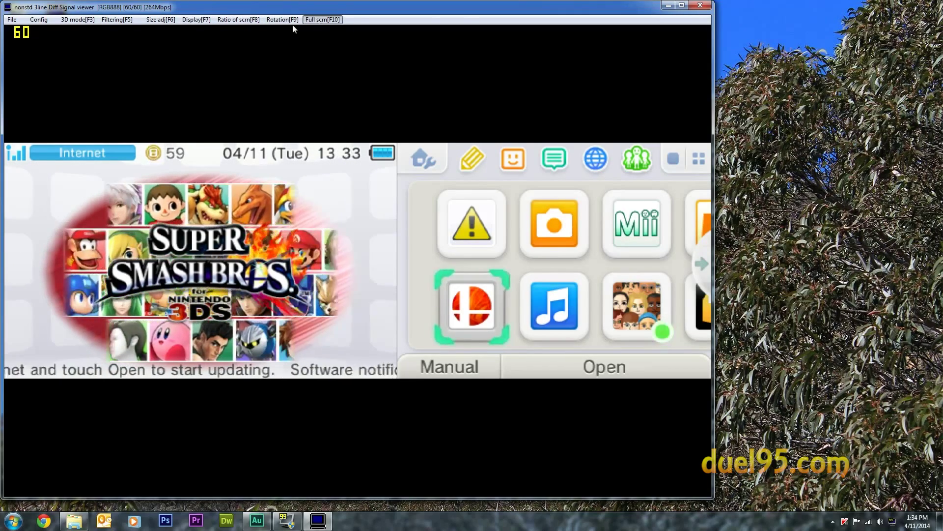
click(41, 21)
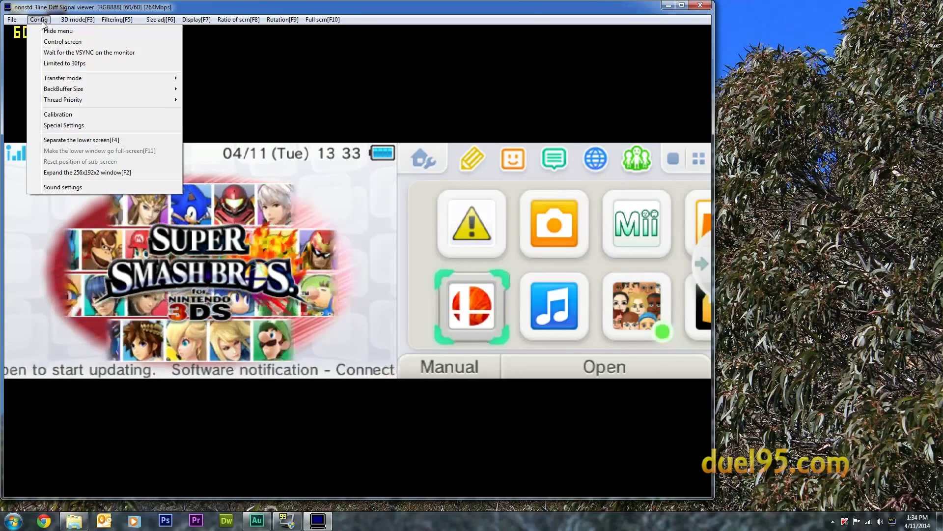
click(53, 8)
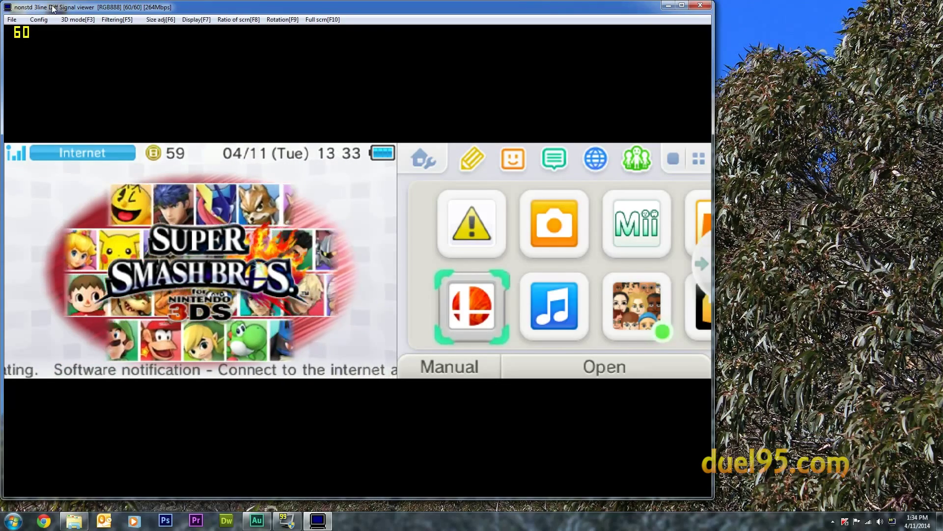
Step: Switch to Fraps, move its window aside and place the FPS overlay in the bottom-right corner
click(282, 527)
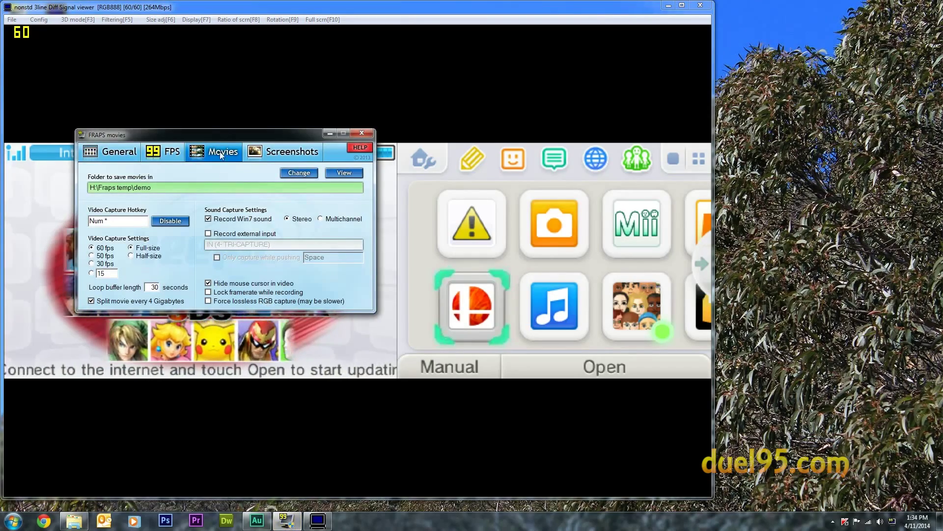
drag(224, 140, 760, 157)
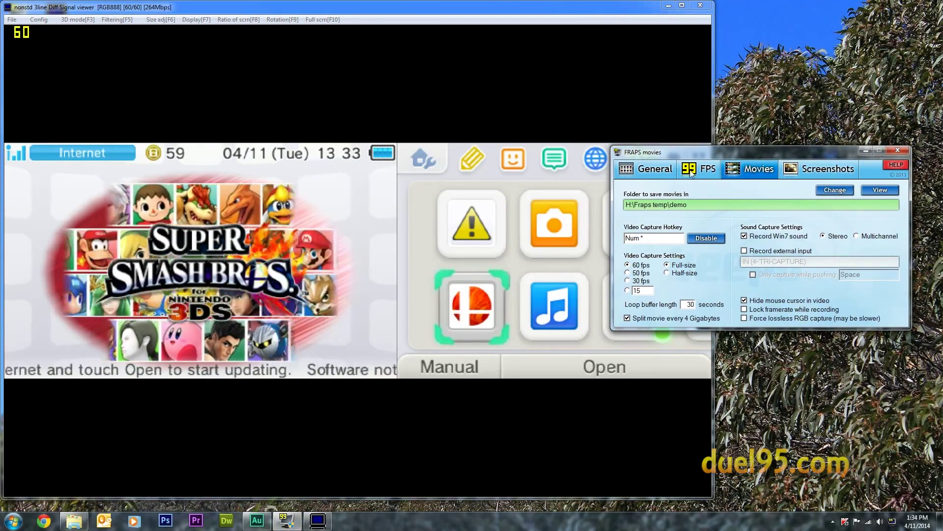
click(703, 169)
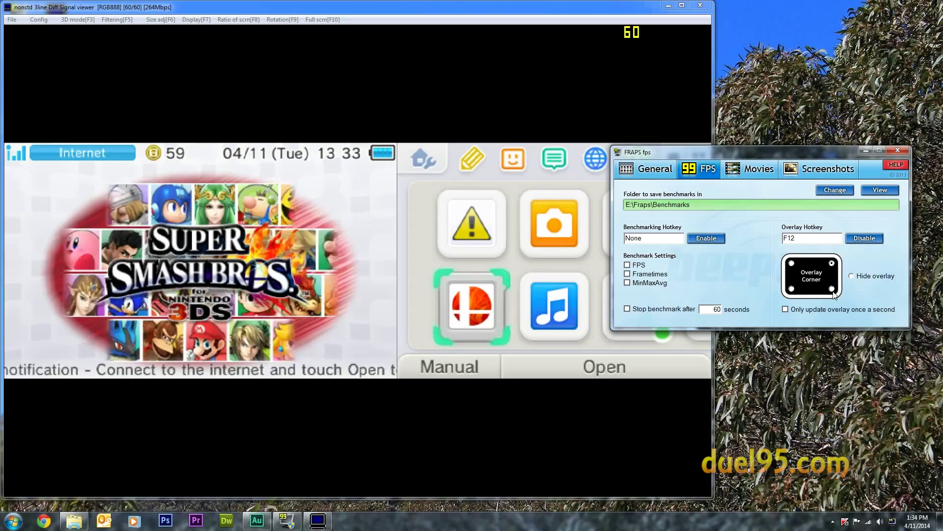
drag(676, 153, 588, 158)
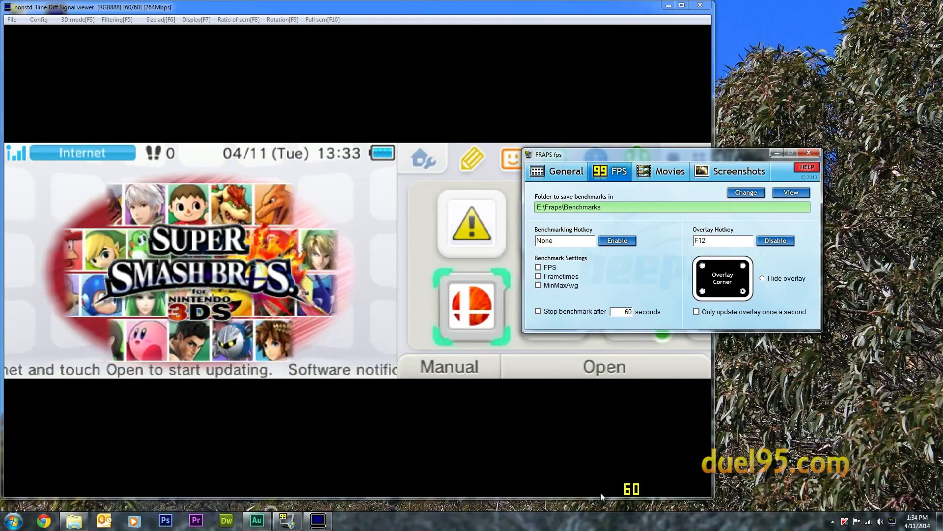
Step: Maximize the n3DS View window, check the Fraps overlay corner setting again and return to the viewer
click(683, 6)
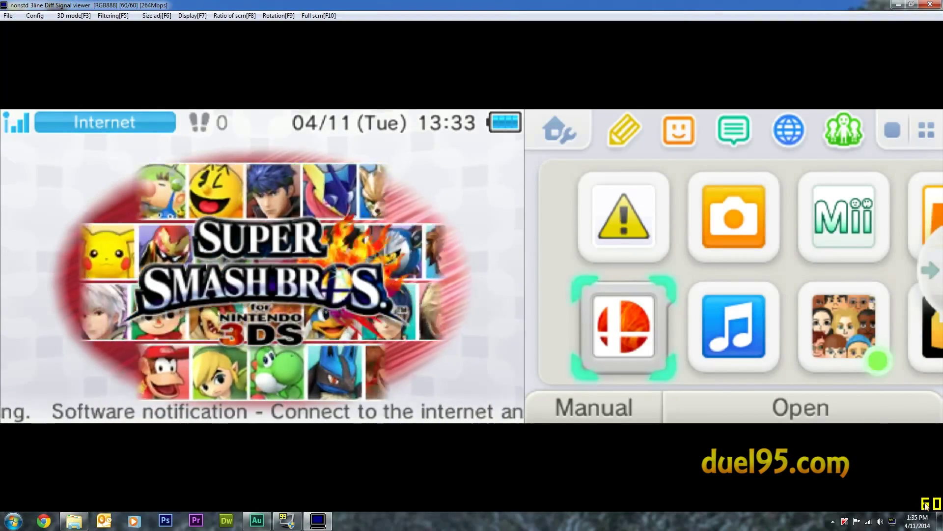
click(289, 523)
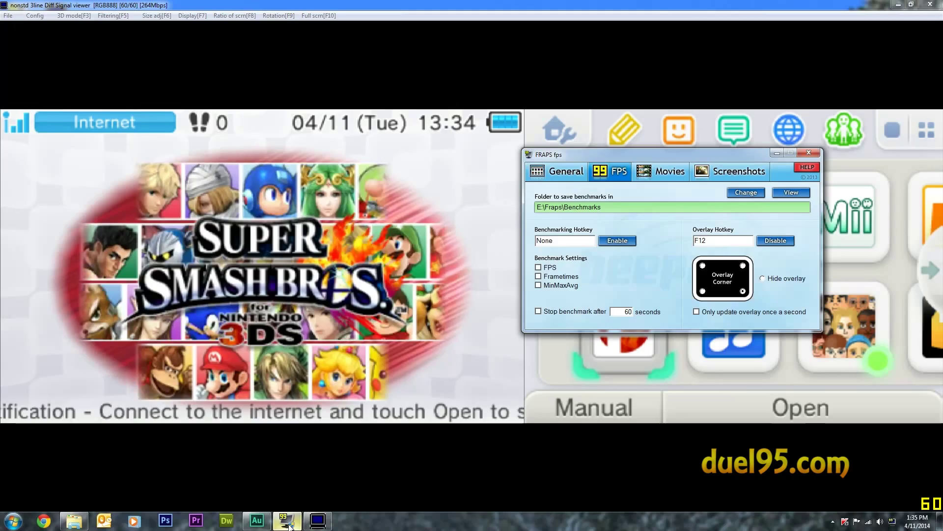
click(599, 5)
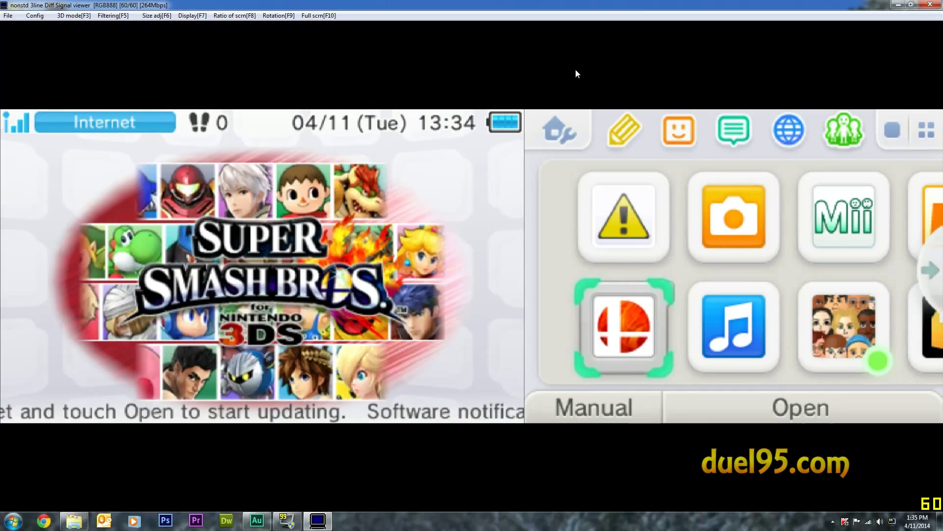
Step: Set the viewer's back buffer size to 800x960
click(34, 15)
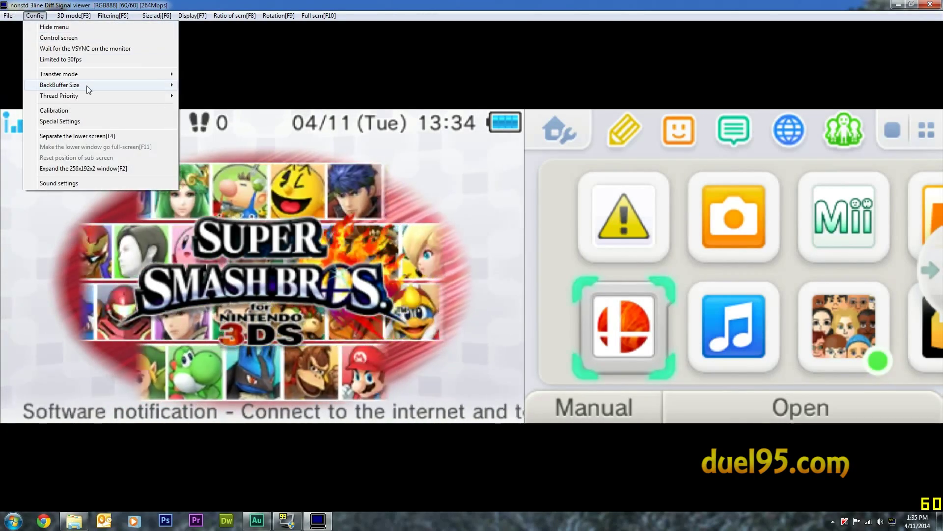
mouse_move(91, 86)
click(211, 96)
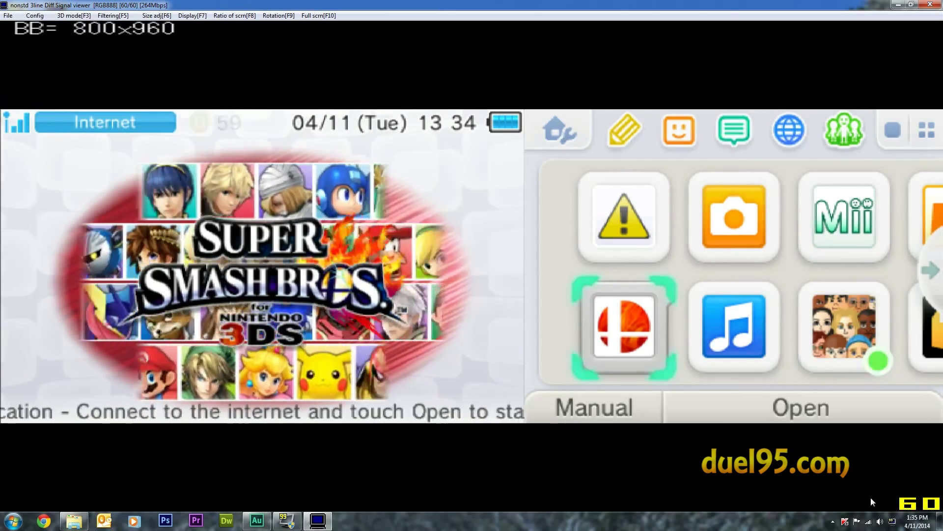
Step: Set the viewer's back buffer size to 1600x1920
click(34, 15)
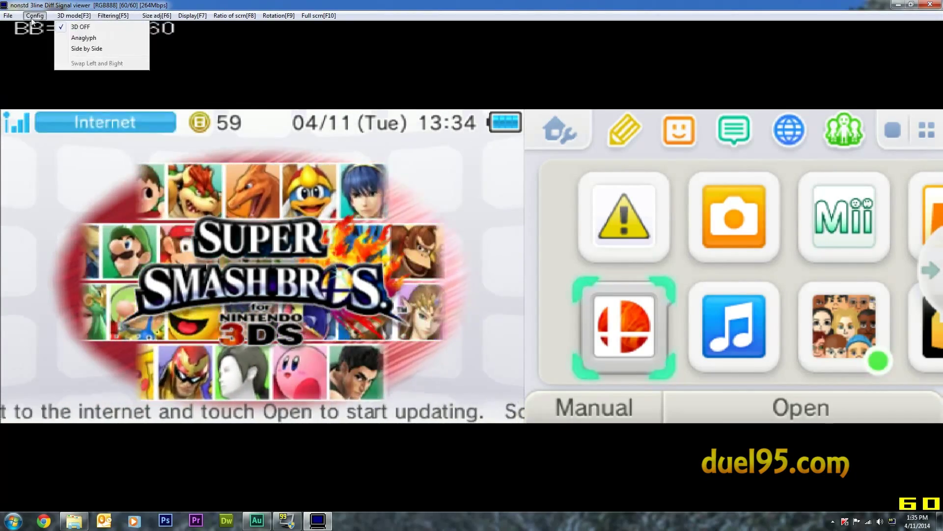
mouse_move(92, 96)
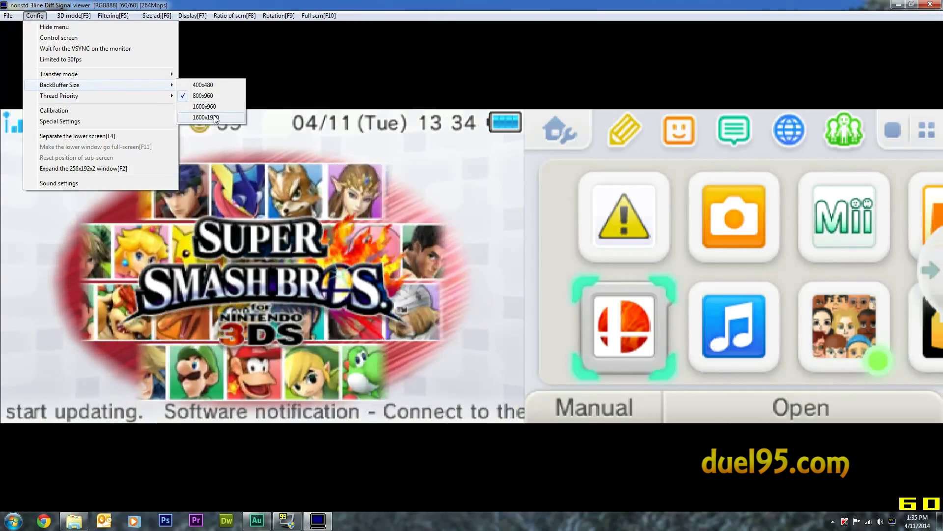
click(215, 117)
Step: Set the viewer's back buffer size to 1600x960
click(56, 16)
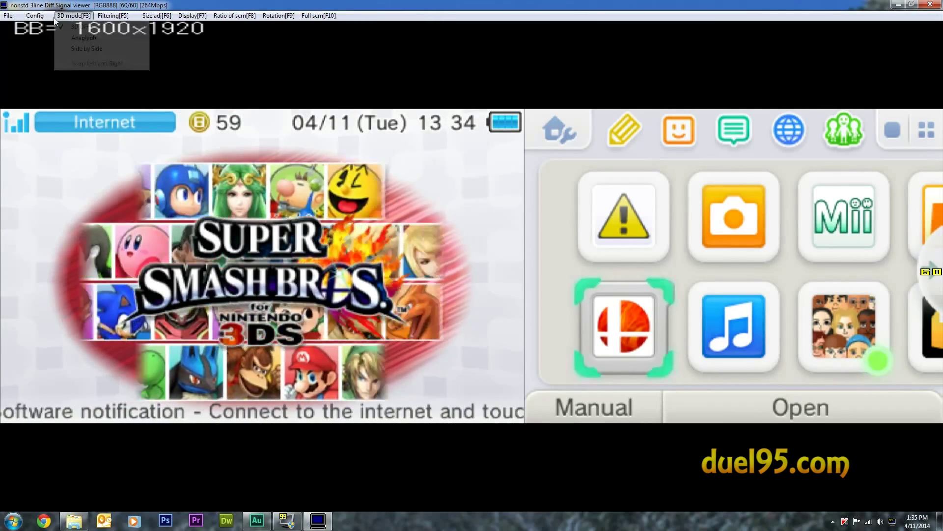
mouse_move(35, 15)
mouse_move(94, 84)
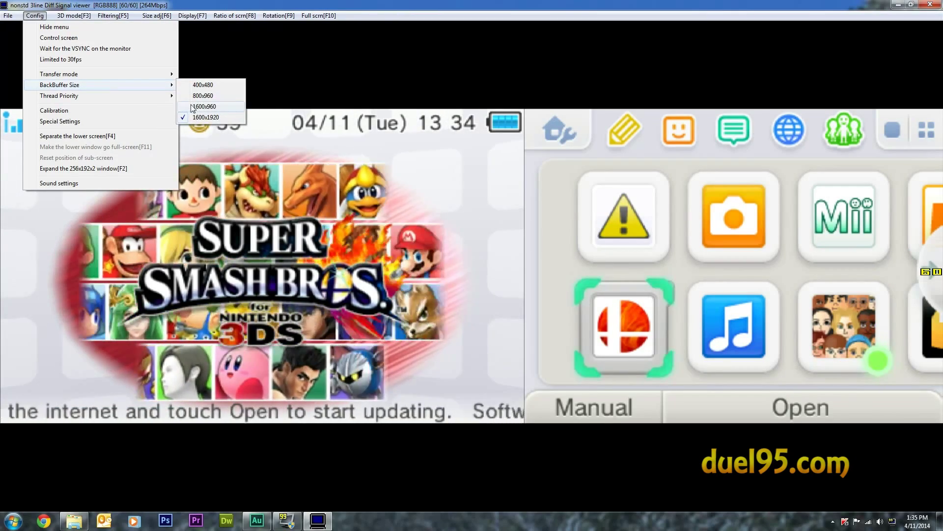
click(193, 107)
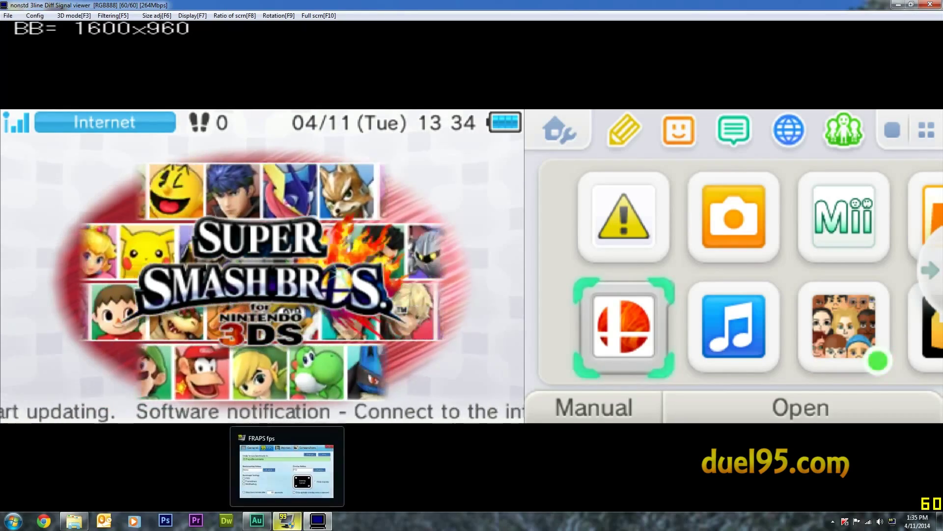
Step: Switch to Fraps, place the FPS overlay in the top-left corner and minimize the Fraps window
click(287, 520)
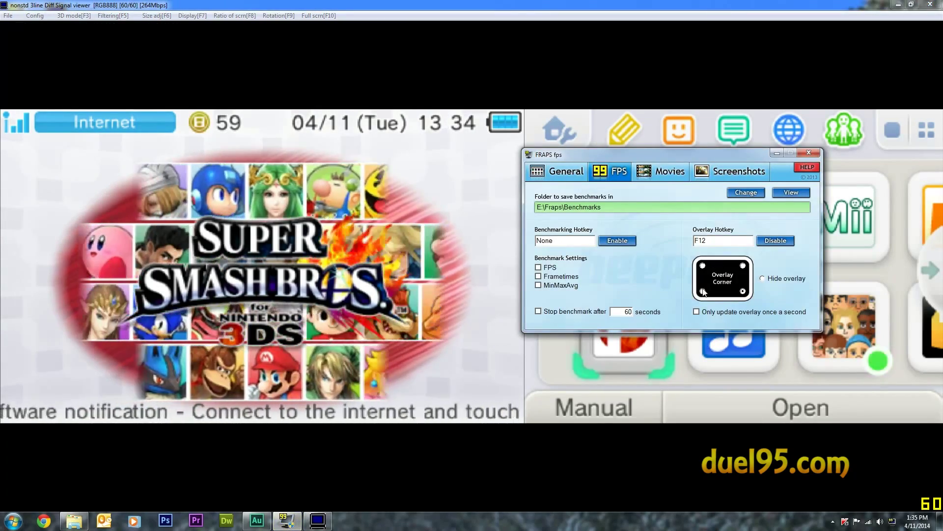
click(704, 274)
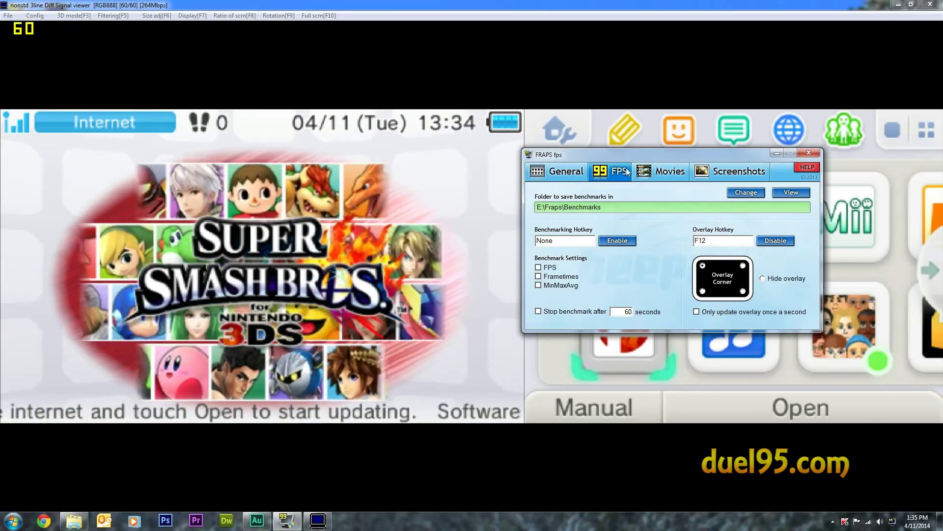
click(658, 173)
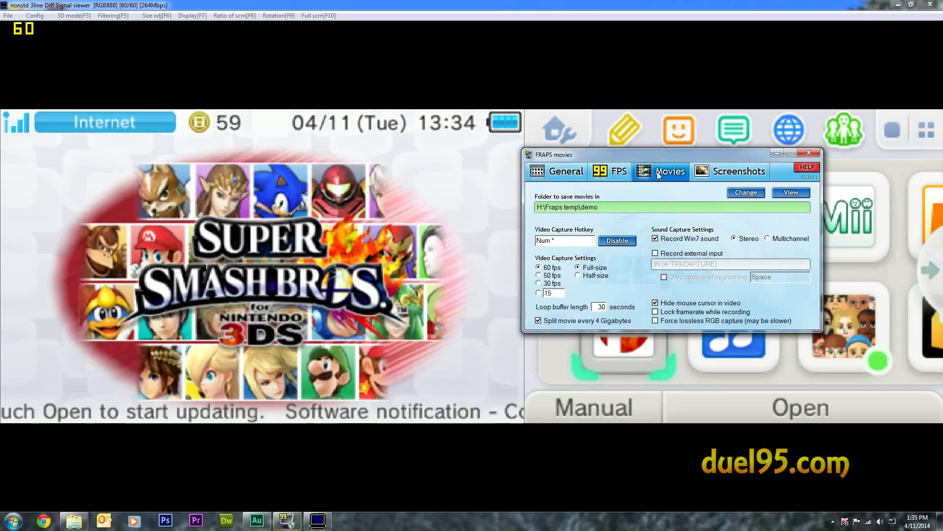
click(611, 171)
click(777, 153)
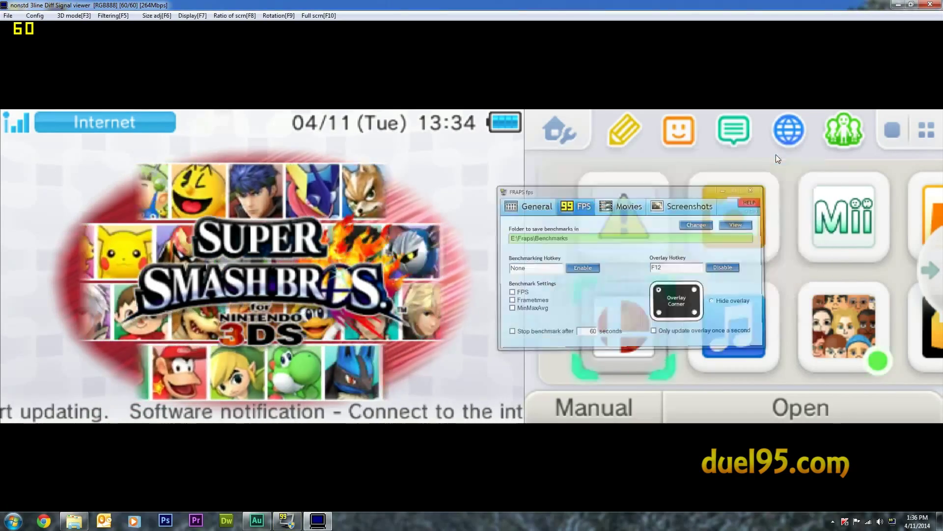